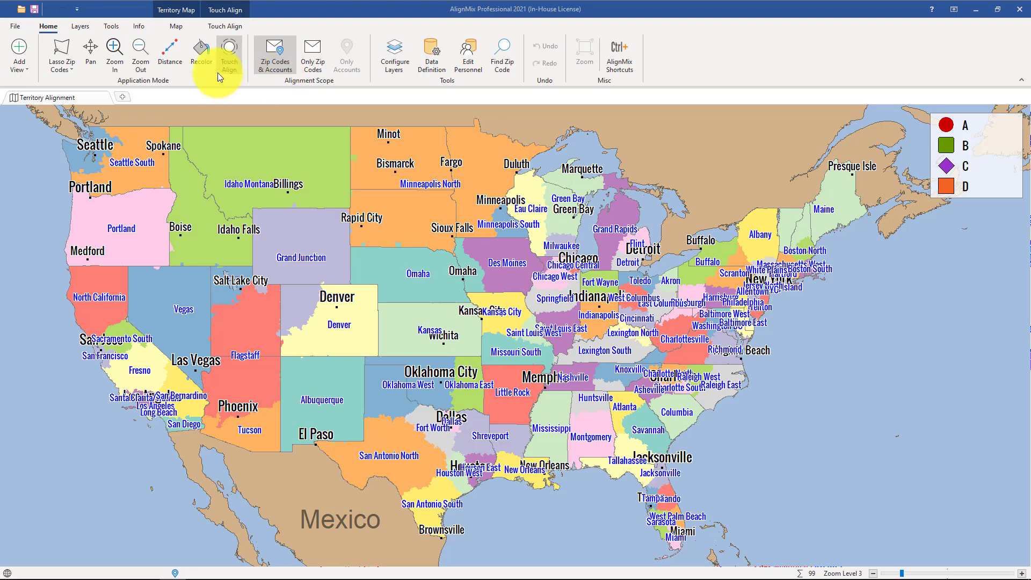
Add a Territory Data label showing Sales 2019 beneath the territory name in the map's territory labels
{"action": "left_click", "coordinate": [238, 67]}
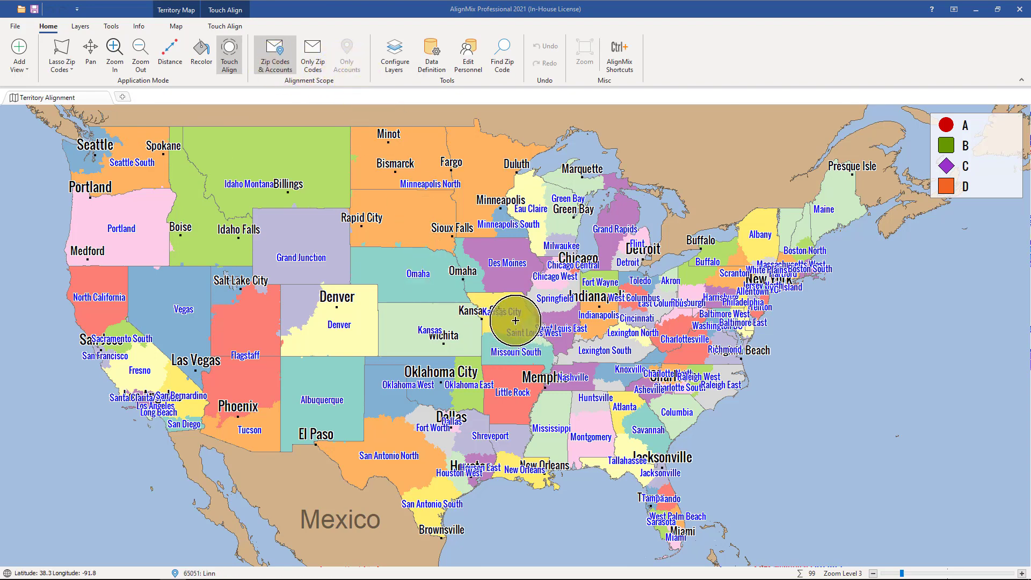
{"action": "scroll", "coordinate": [516, 319], "scroll_direction": "up", "scroll_amount": 3}
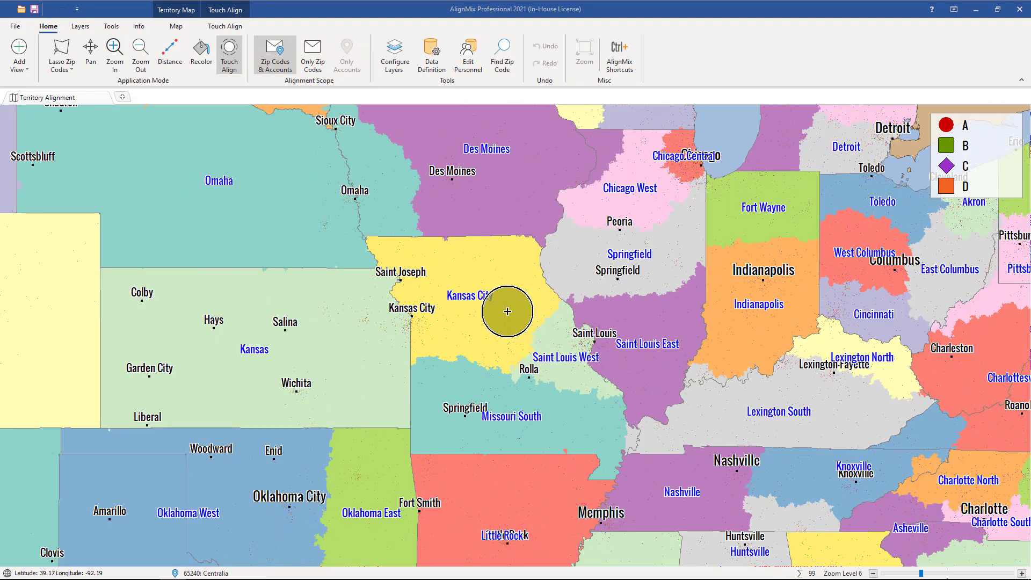
{"action": "left_click", "coordinate": [397, 59]}
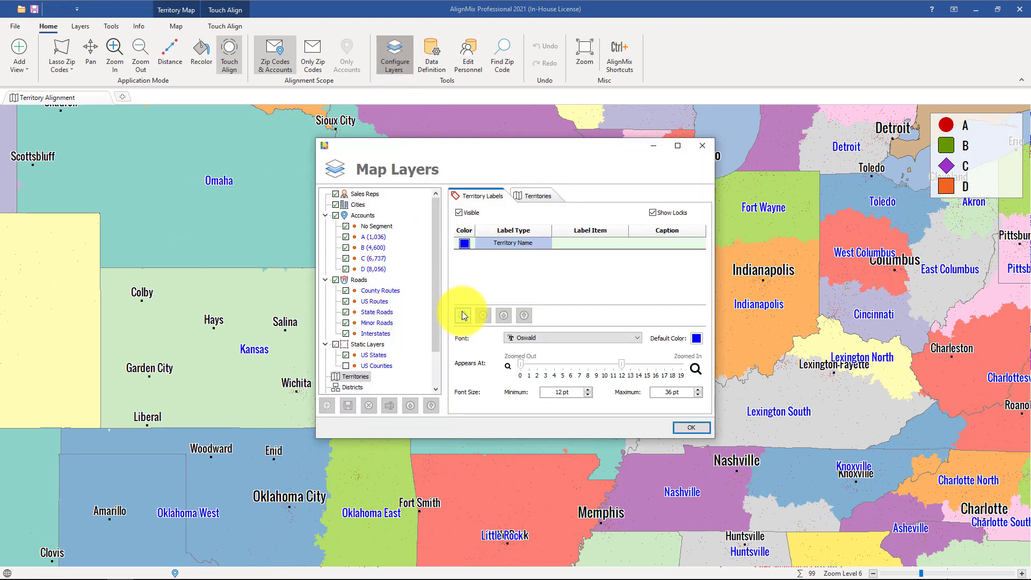
{"action": "left_click", "coordinate": [464, 318]}
{"action": "left_click", "coordinate": [596, 256]}
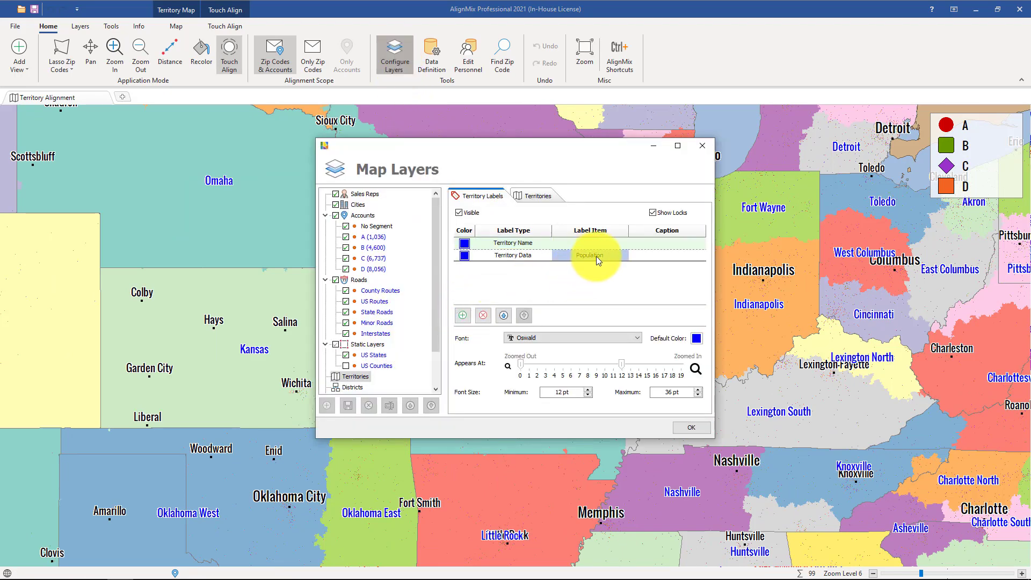
{"action": "left_click", "coordinate": [597, 256]}
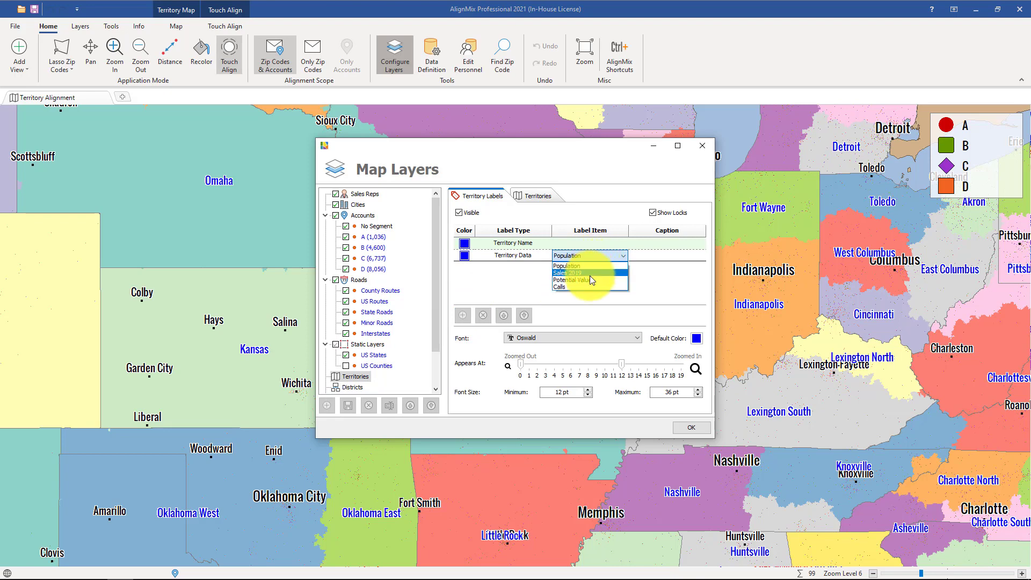
{"action": "left_click", "coordinate": [590, 275]}
{"action": "left_click", "coordinate": [684, 423]}
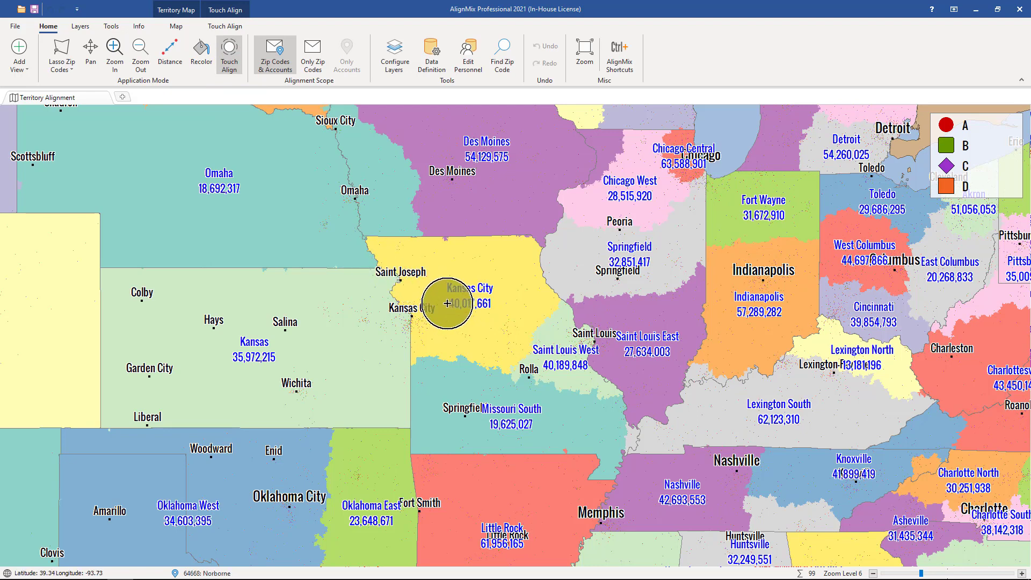
Use Touch Align to extend Kansas City into eastern Kansas with zip codes and accounts, and into Missouri South with only zip codes
{"action": "mouse_move", "coordinate": [448, 306]}
{"action": "left_mouse_down"}
{"action": "mouse_move", "coordinate": [415, 317]}
{"action": "mouse_move", "coordinate": [391, 291]}
{"action": "mouse_move", "coordinate": [398, 332]}
{"action": "mouse_move", "coordinate": [382, 323]}
{"action": "mouse_move", "coordinate": [386, 339]}
{"action": "mouse_move", "coordinate": [391, 315]}
{"action": "mouse_move", "coordinate": [359, 299]}
{"action": "mouse_move", "coordinate": [382, 336]}
{"action": "mouse_move", "coordinate": [356, 301]}
{"action": "mouse_move", "coordinate": [375, 342]}
{"action": "left_mouse_up"}
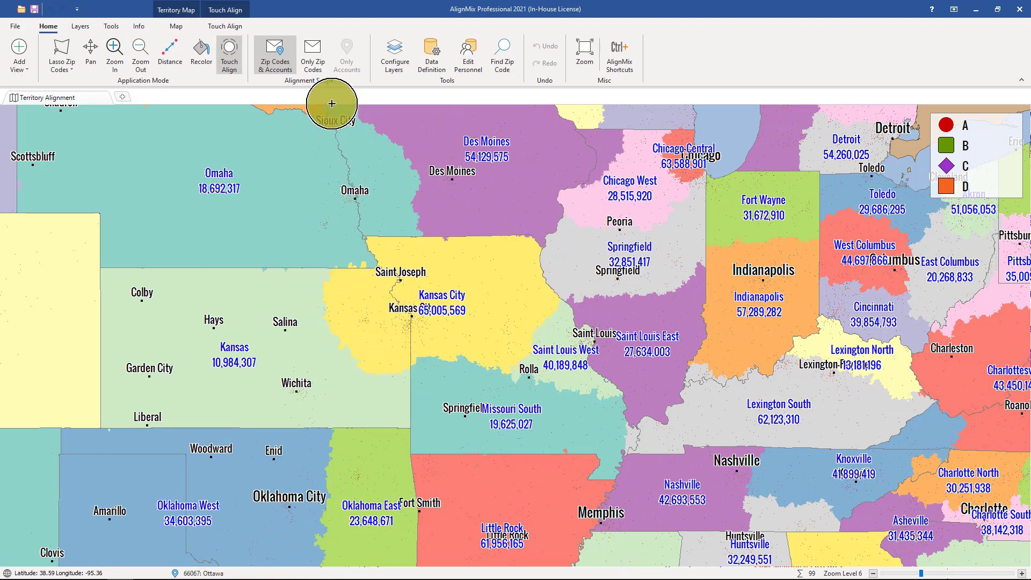
{"action": "left_click", "coordinate": [319, 60]}
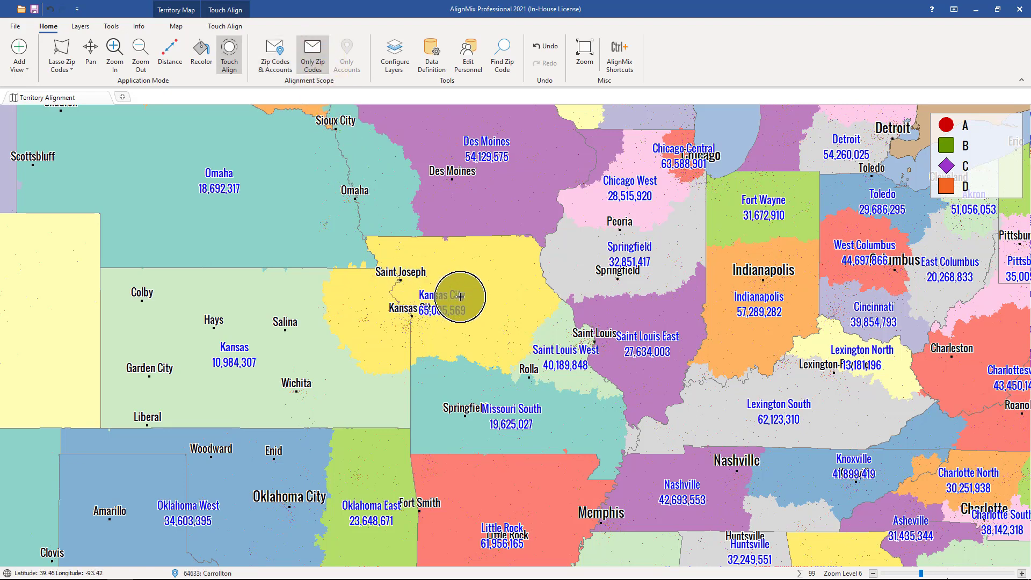
{"action": "mouse_move", "coordinate": [453, 311]}
{"action": "left_mouse_down"}
{"action": "mouse_move", "coordinate": [417, 354]}
{"action": "mouse_move", "coordinate": [453, 370]}
{"action": "mouse_move", "coordinate": [549, 381]}
{"action": "mouse_move", "coordinate": [525, 404]}
{"action": "mouse_move", "coordinate": [462, 398]}
{"action": "mouse_move", "coordinate": [433, 417]}
{"action": "mouse_move", "coordinate": [457, 417]}
{"action": "left_mouse_up"}
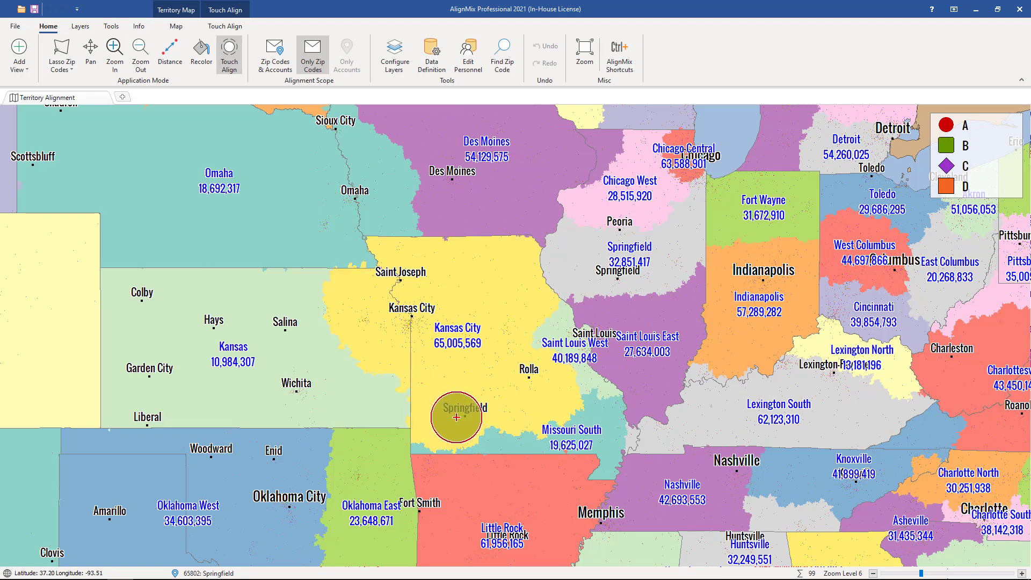
{"action": "left_click", "coordinate": [312, 63]}
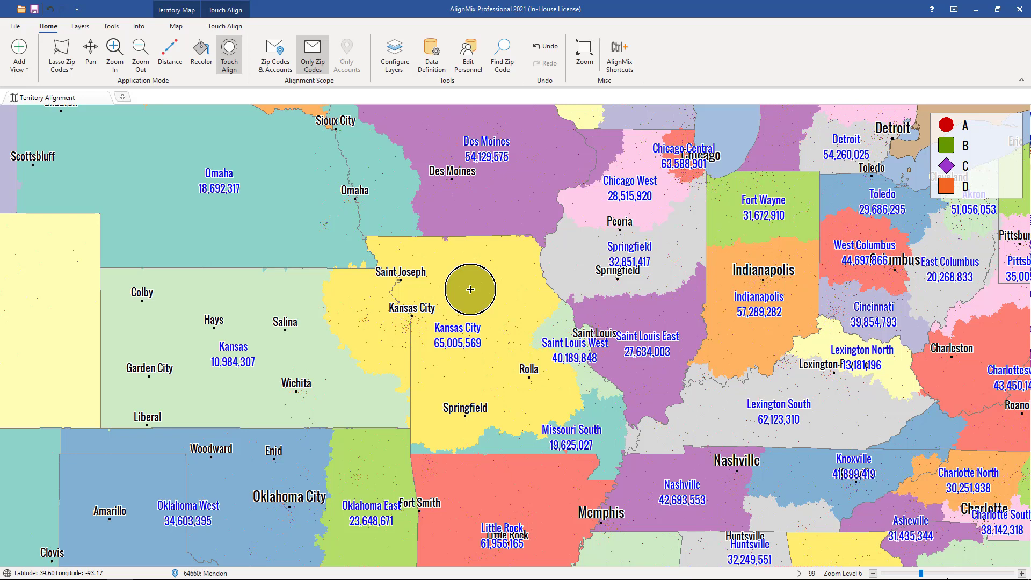
Lasso the zip codes and accounts around Wichita, review their query summary, and close it
{"action": "scroll", "coordinate": [471, 289], "scroll_direction": "up", "scroll_amount": 1}
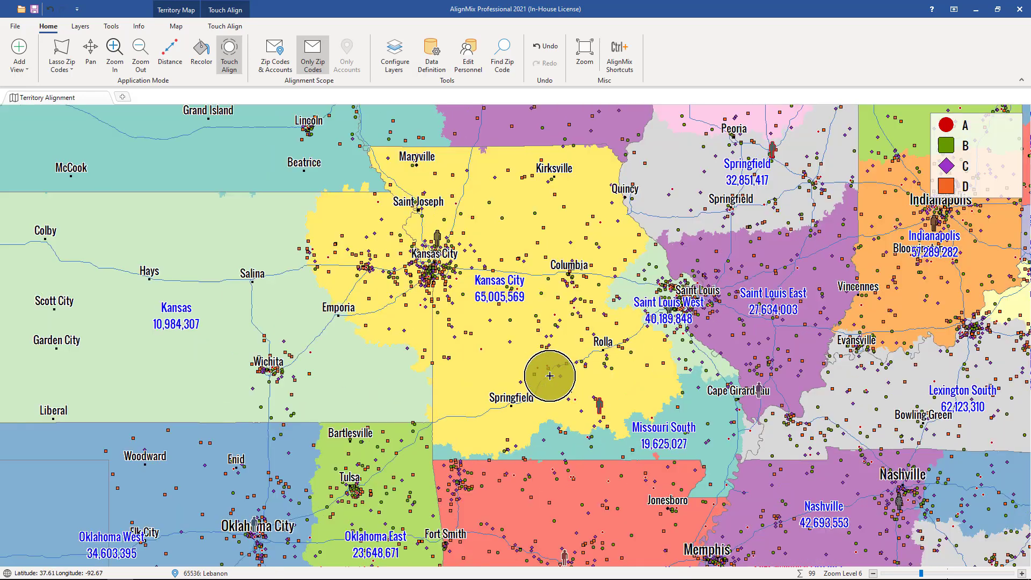
{"action": "scroll", "coordinate": [546, 357], "scroll_direction": "up", "scroll_amount": 1}
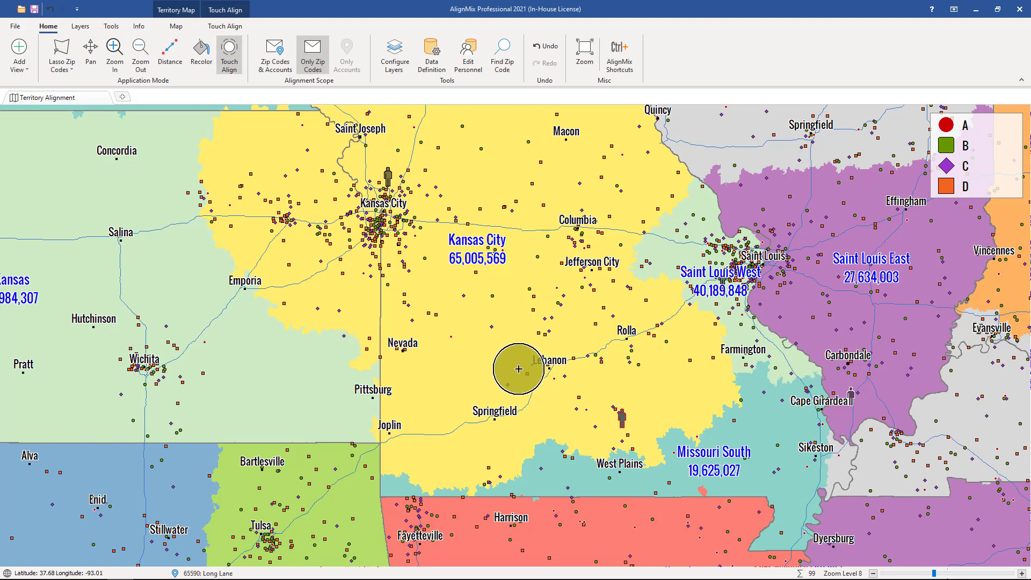
{"action": "left_click", "coordinate": [69, 58]}
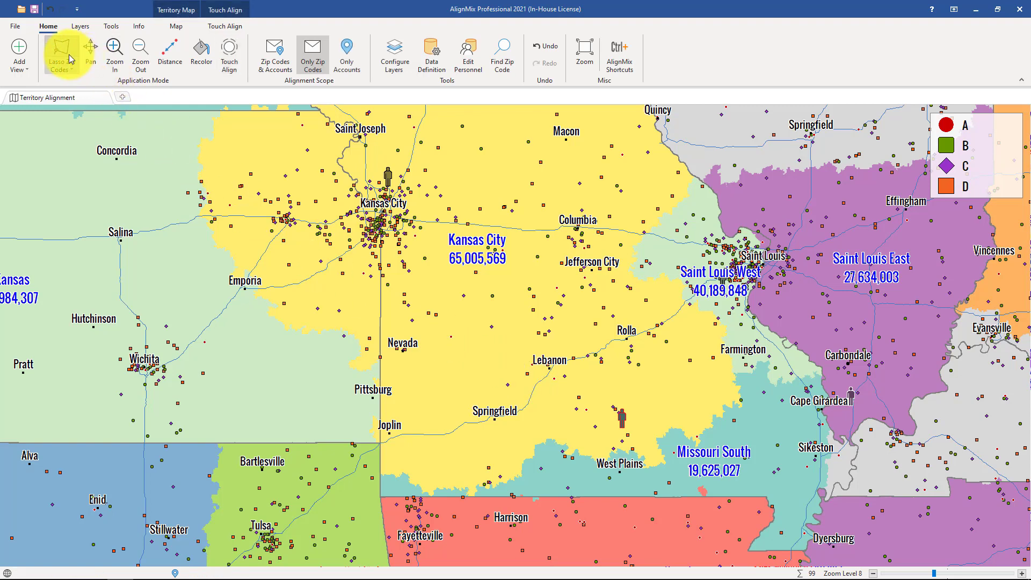
{"action": "left_click", "coordinate": [274, 59]}
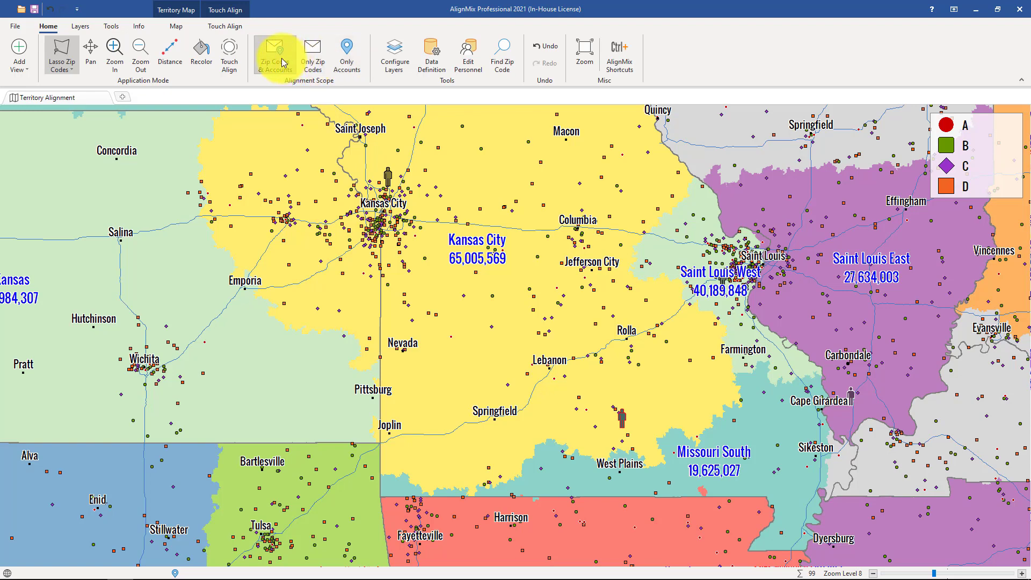
{"action": "mouse_move", "coordinate": [88, 322]}
{"action": "left_mouse_down"}
{"action": "mouse_move", "coordinate": [88, 410]}
{"action": "mouse_move", "coordinate": [184, 454]}
{"action": "mouse_move", "coordinate": [259, 392]}
{"action": "mouse_move", "coordinate": [268, 330]}
{"action": "left_mouse_up"}
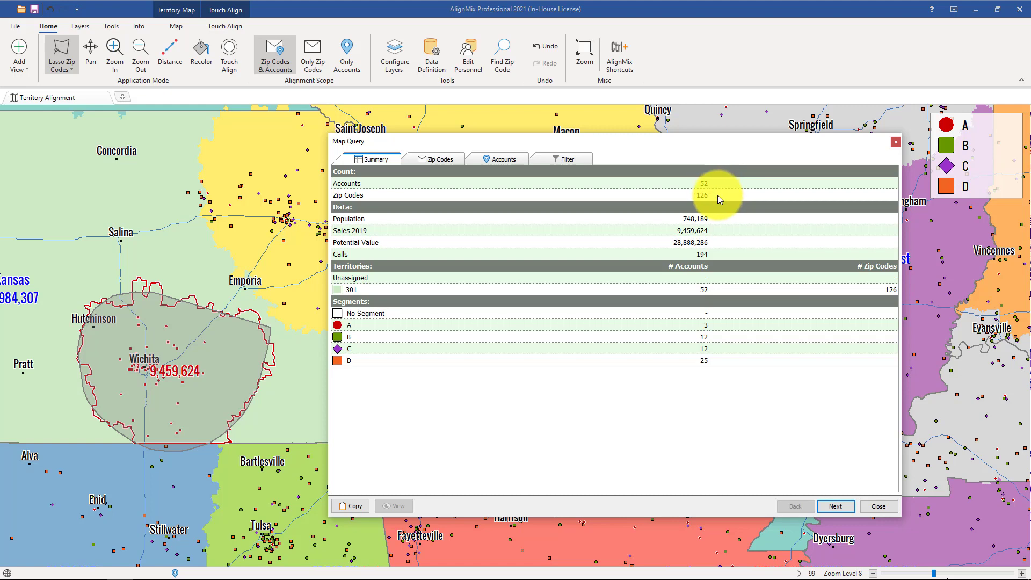
{"action": "left_click", "coordinate": [876, 506]}
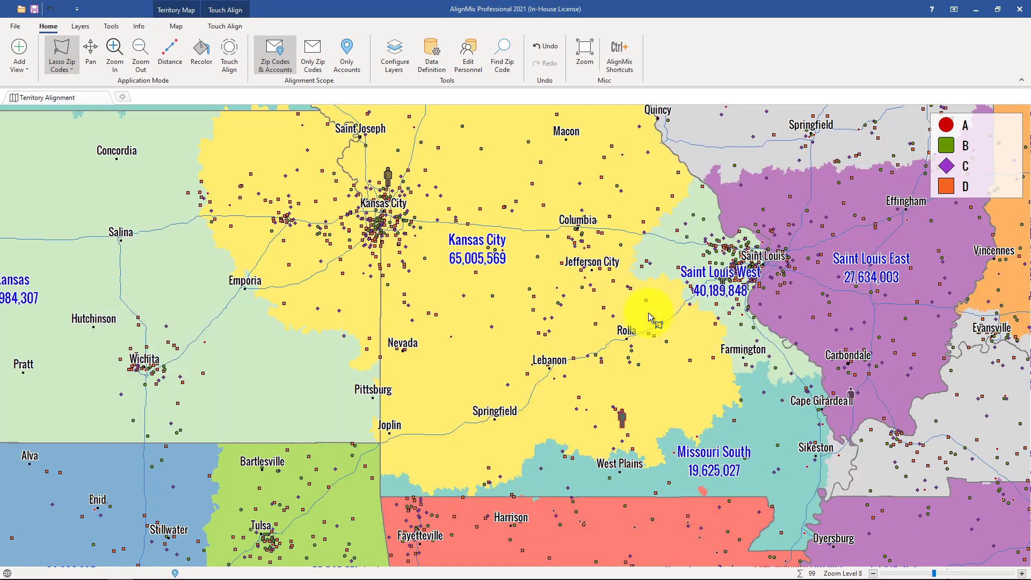
Lasso only the zip codes across eastern Kansas and western Missouri, review their query summary, and close it
{"action": "left_click", "coordinate": [317, 67]}
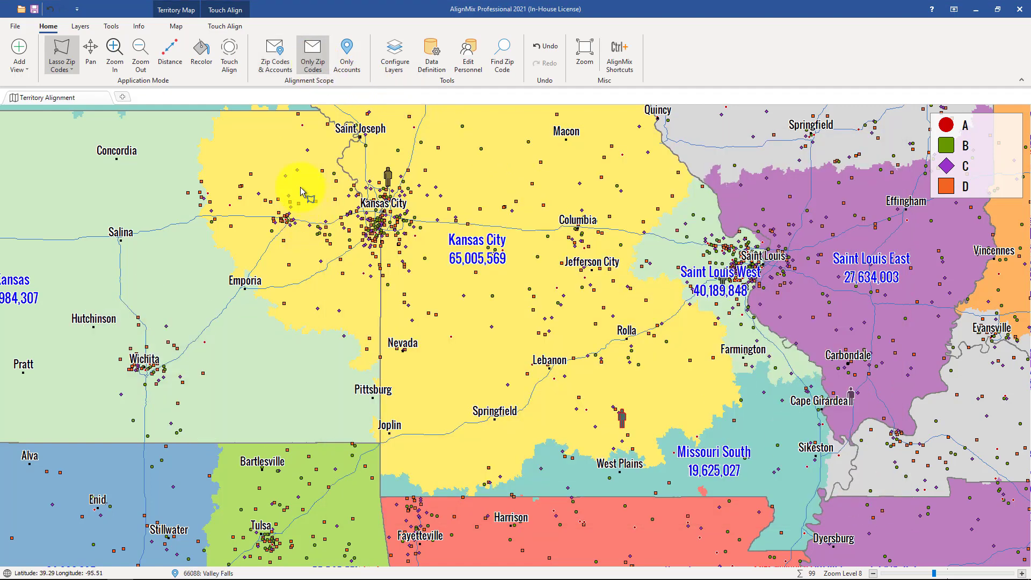
{"action": "mouse_move", "coordinate": [291, 188]}
{"action": "left_mouse_down"}
{"action": "mouse_move", "coordinate": [195, 237]}
{"action": "mouse_move", "coordinate": [166, 324]}
{"action": "left_mouse_up"}
{"action": "mouse_move", "coordinate": [189, 442]}
{"action": "left_mouse_down"}
{"action": "mouse_move", "coordinate": [406, 450]}
{"action": "mouse_move", "coordinate": [501, 329]}
{"action": "mouse_move", "coordinate": [502, 227]}
{"action": "left_mouse_up"}
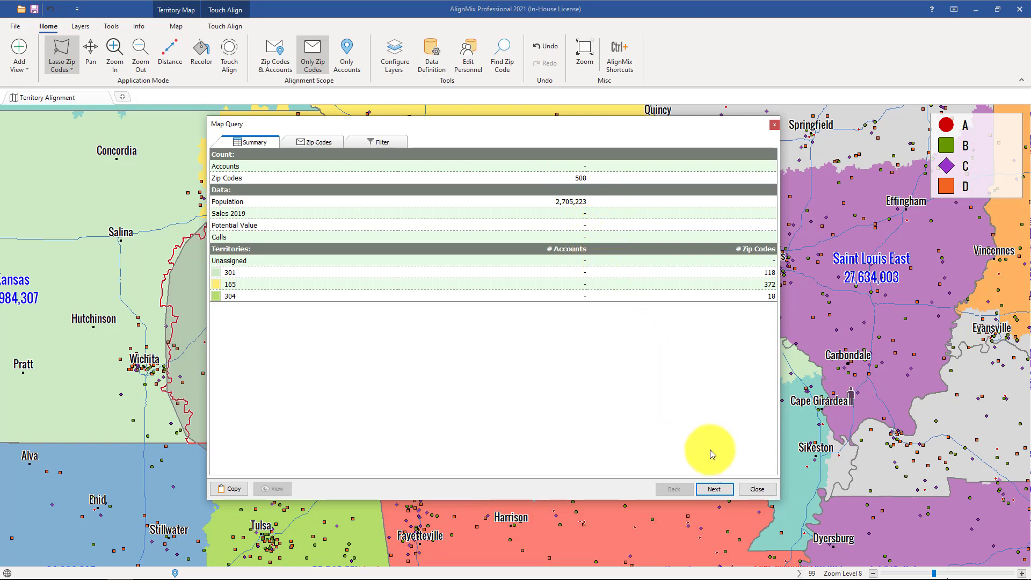
{"action": "left_click", "coordinate": [756, 490]}
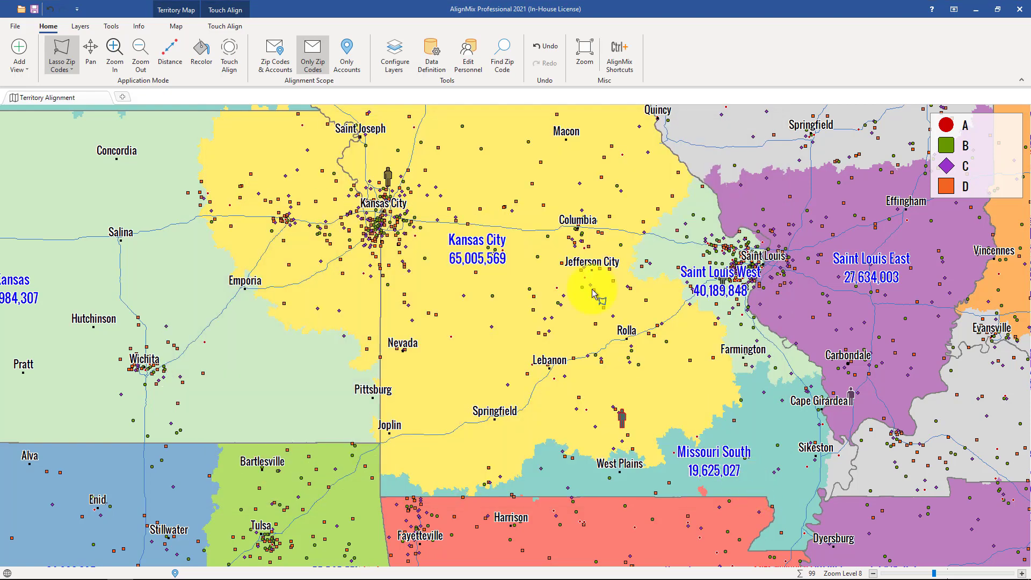
Lasso only the accounts around the city of Kansas City and review their query summary
{"action": "left_click", "coordinate": [354, 59]}
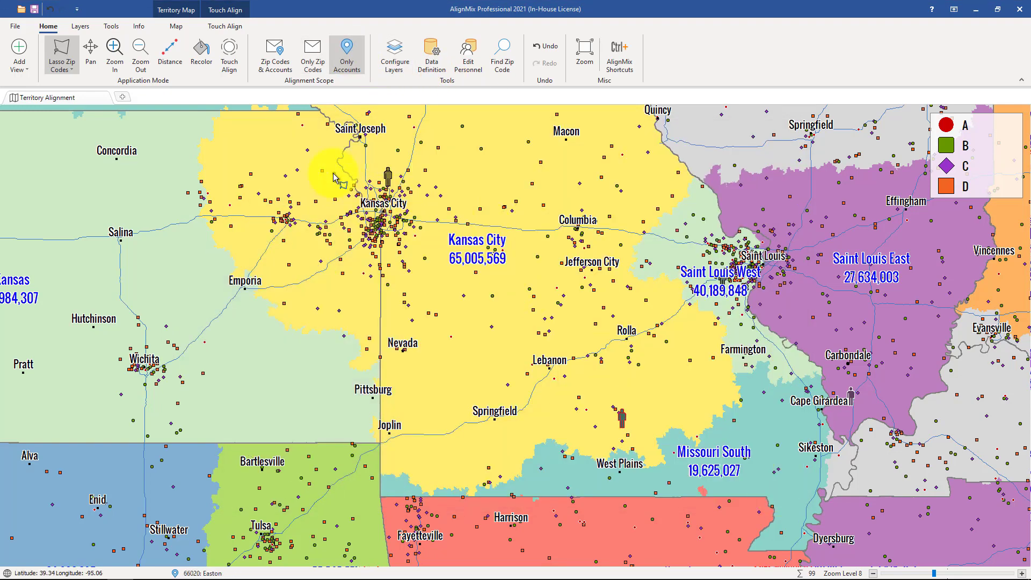
{"action": "mouse_move", "coordinate": [327, 172]}
{"action": "left_mouse_down"}
{"action": "mouse_move", "coordinate": [240, 286]}
{"action": "mouse_move", "coordinate": [373, 369]}
{"action": "mouse_move", "coordinate": [460, 361]}
{"action": "mouse_move", "coordinate": [488, 338]}
{"action": "mouse_move", "coordinate": [499, 310]}
{"action": "mouse_move", "coordinate": [487, 181]}
{"action": "mouse_move", "coordinate": [470, 147]}
{"action": "left_mouse_up"}
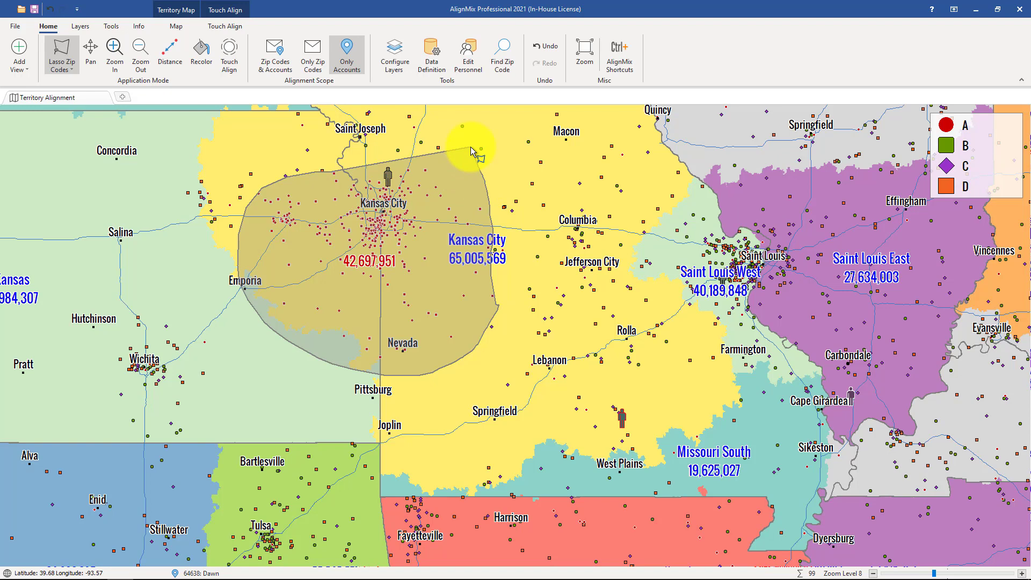
{"action": "left_click_drag", "start_coordinate": [470, 147], "coordinate": [471, 146]}
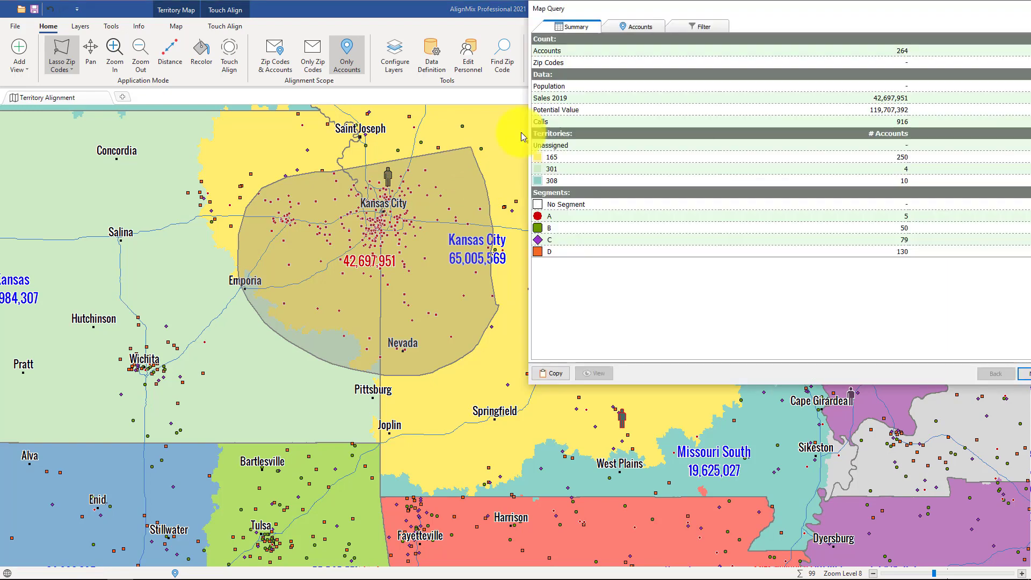
{"action": "left_click_drag", "start_coordinate": [605, 20], "coordinate": [358, 115]}
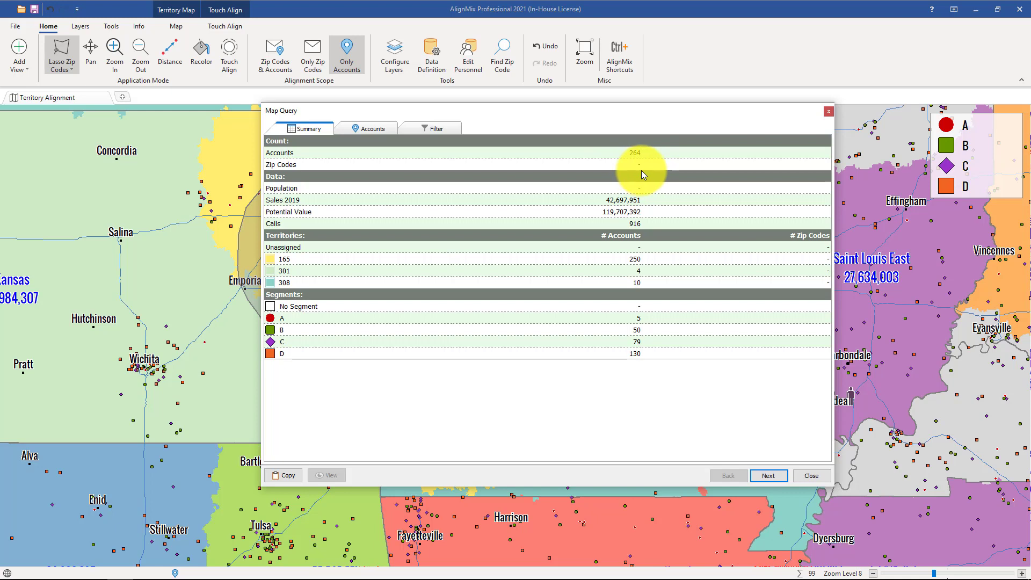
Examine the actions for the lassoed accounts, including adding them to existing territory 165 (Kansas City), and close the query without applying any
{"action": "left_click", "coordinate": [767, 475]}
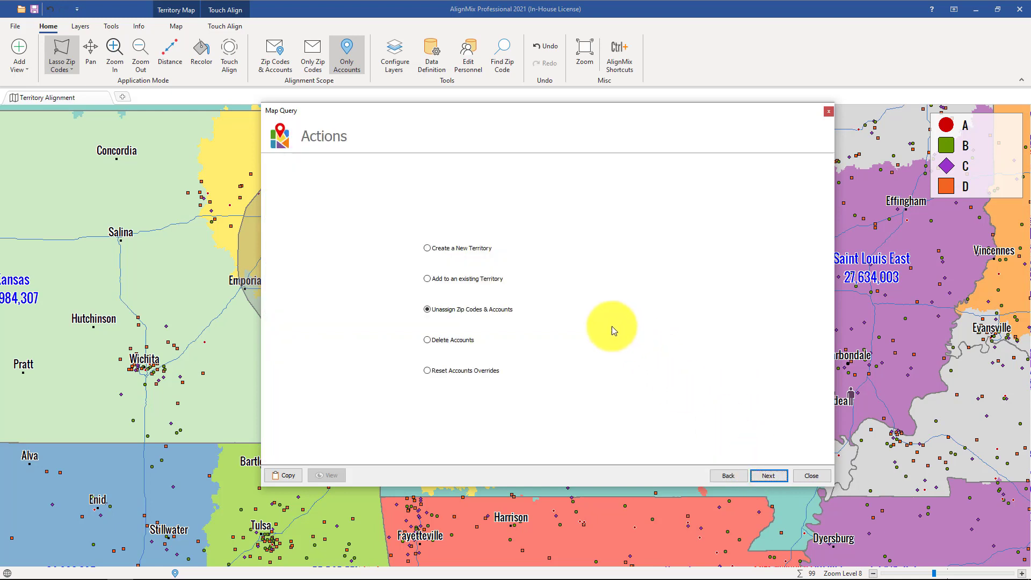
{"action": "left_click", "coordinate": [484, 253]}
{"action": "left_click", "coordinate": [478, 280]}
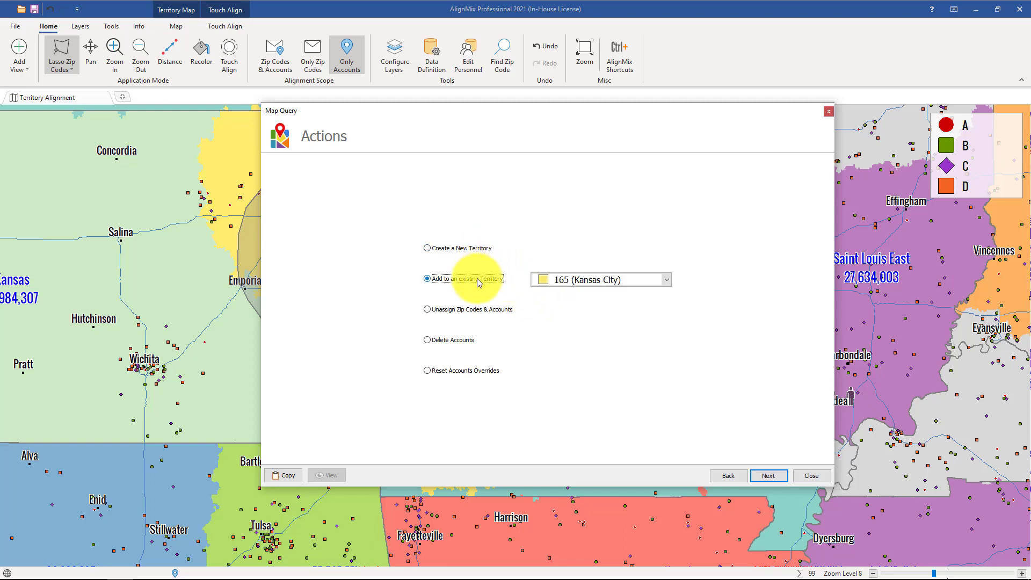
{"action": "left_click", "coordinate": [815, 476]}
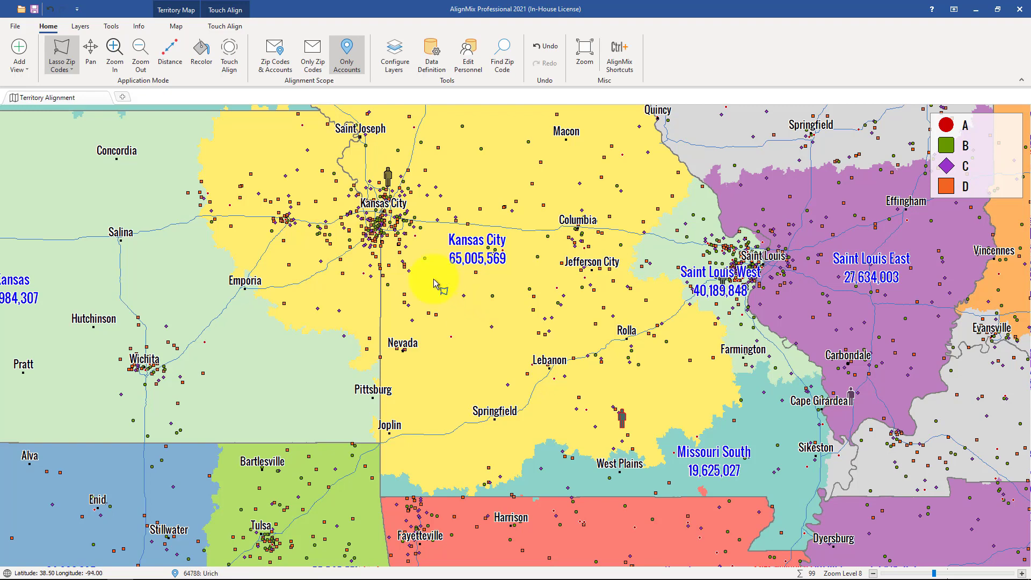
Switch to Touch Align mode with the alignment scope set to Zip Codes & Accounts
{"action": "left_click", "coordinate": [229, 54]}
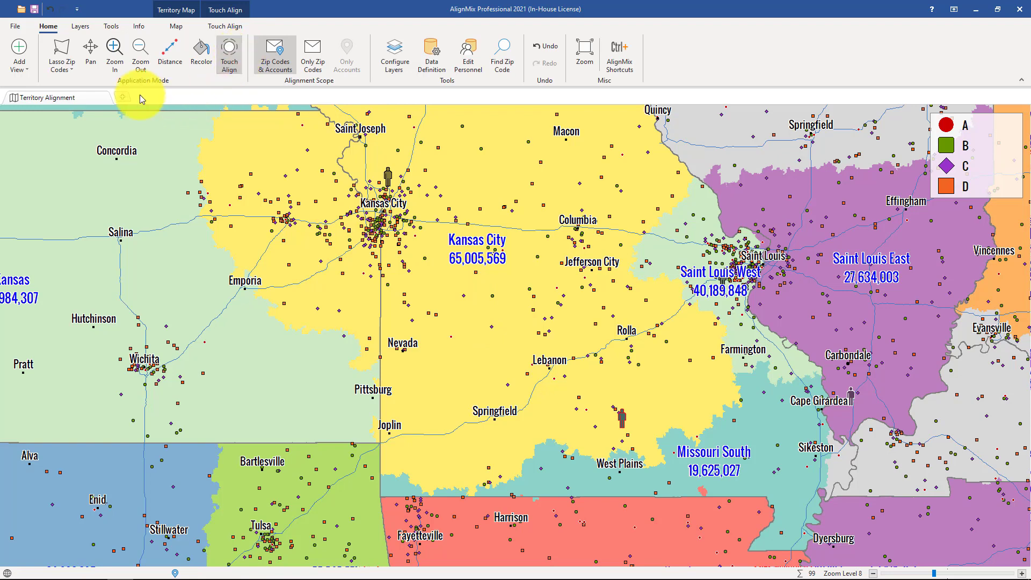
{"action": "left_click", "coordinate": [271, 71]}
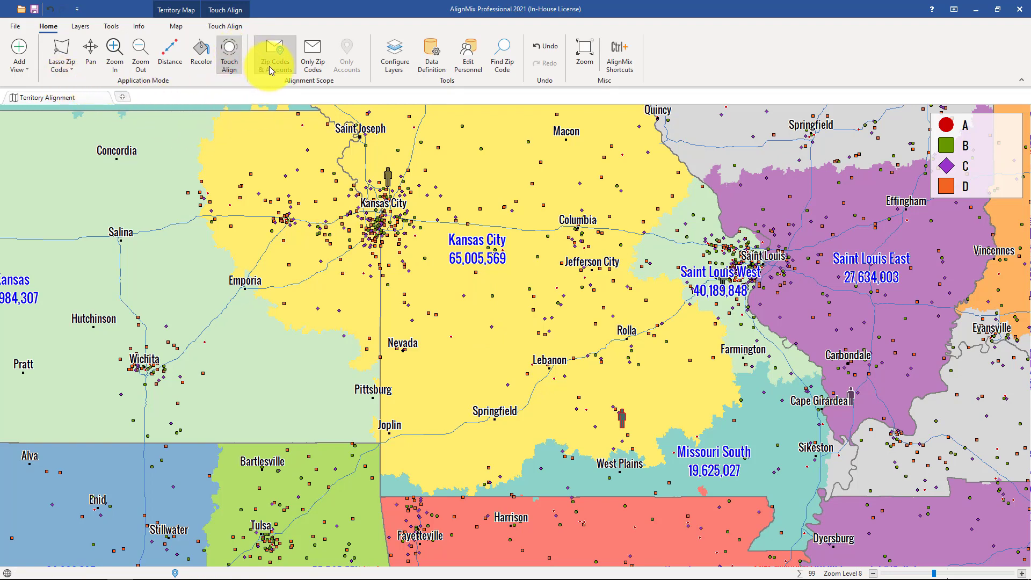